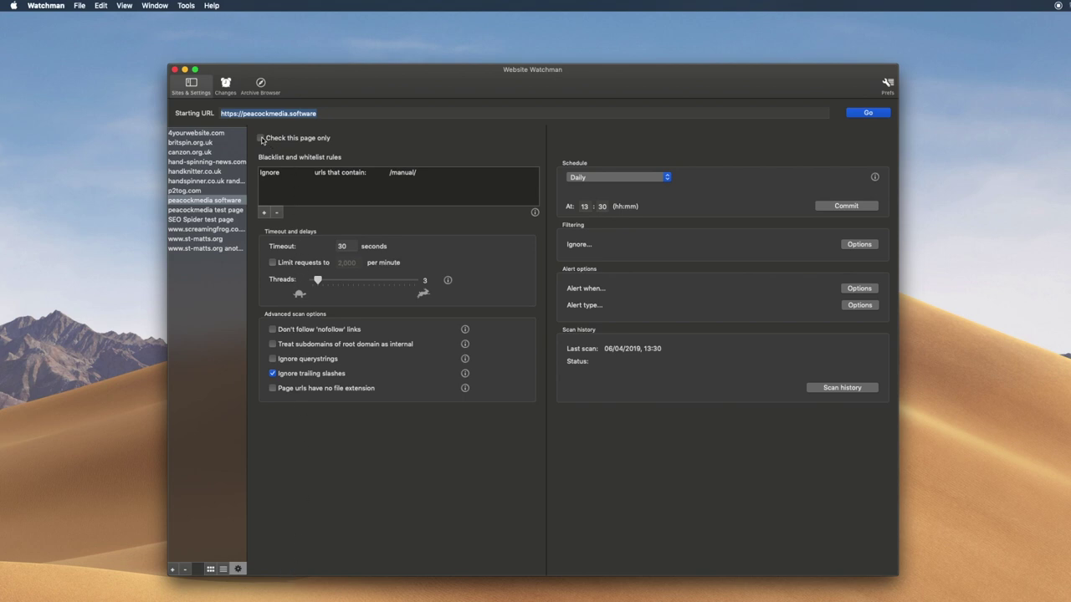
# Step: Scan the whole site on the daily 13:30 schedule, run it, and dismiss the finished-scan alert
pyautogui.click(261, 138)
pyautogui.click(856, 209)
pyautogui.click(879, 111)
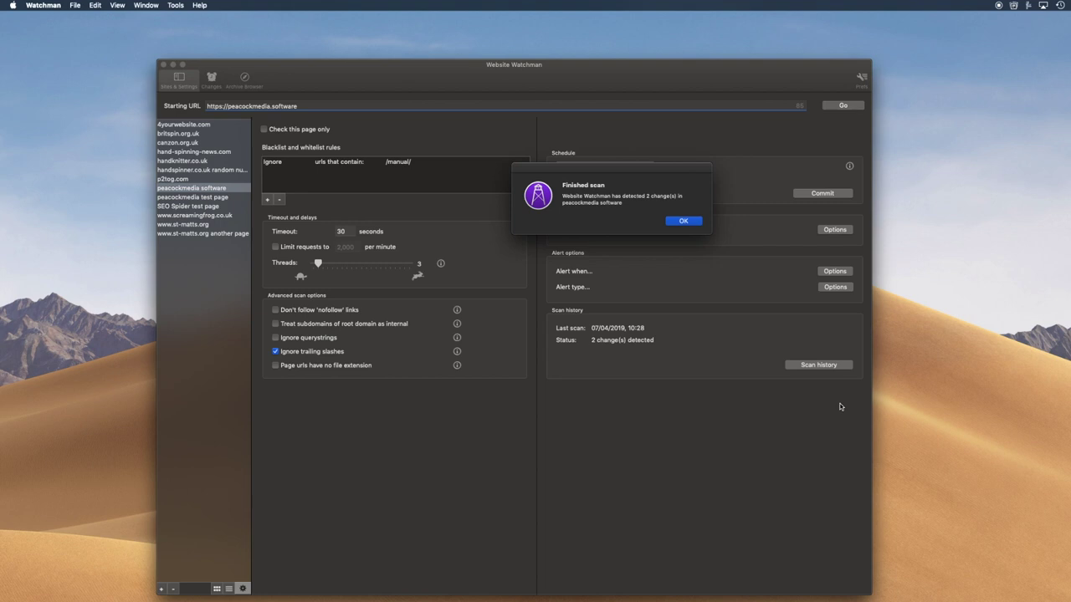
pyautogui.click(682, 221)
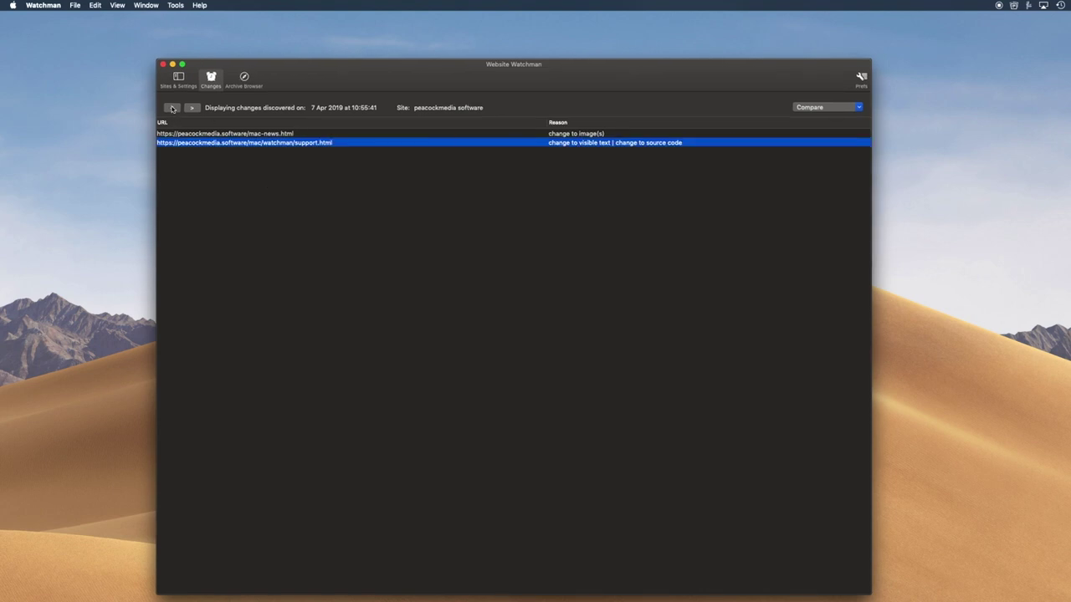
# Step: Step back through earlier scans' changes to 28 Mar 2019, then select support.html in the 7 Apr list
pyautogui.click(172, 108)
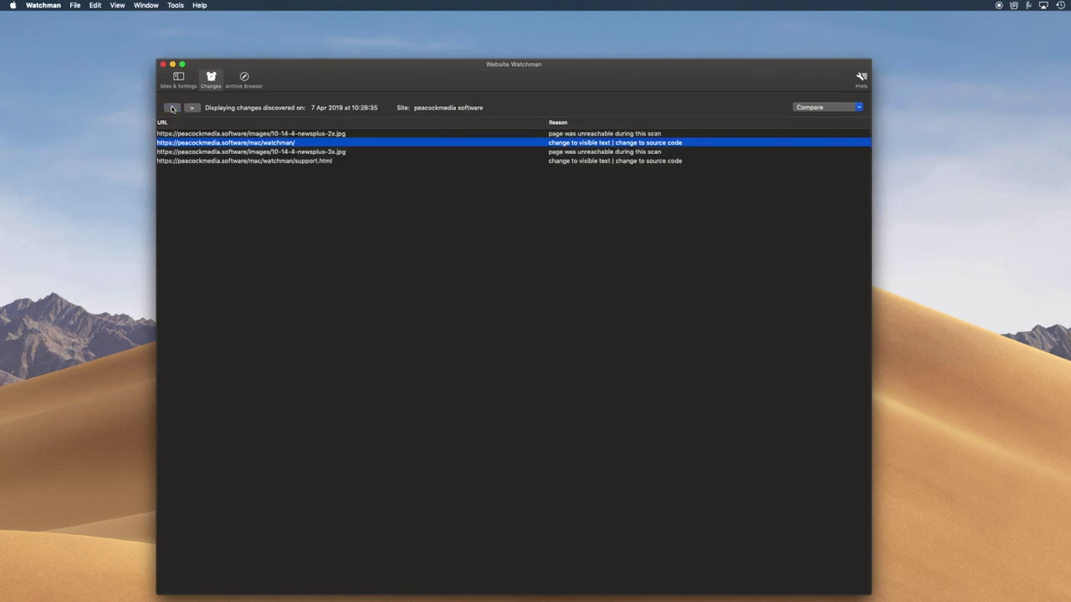
pyautogui.click(172, 108)
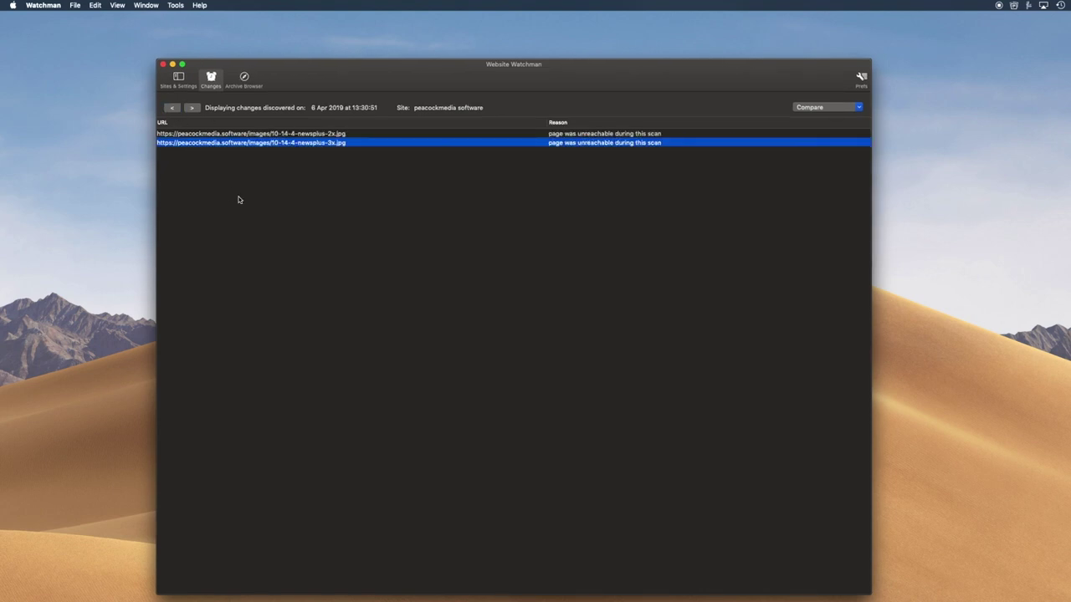
pyautogui.click(172, 108)
pyautogui.click(171, 108)
pyautogui.click(171, 107)
pyautogui.click(172, 108)
pyautogui.click(171, 108)
pyautogui.click(172, 108)
pyautogui.click(172, 107)
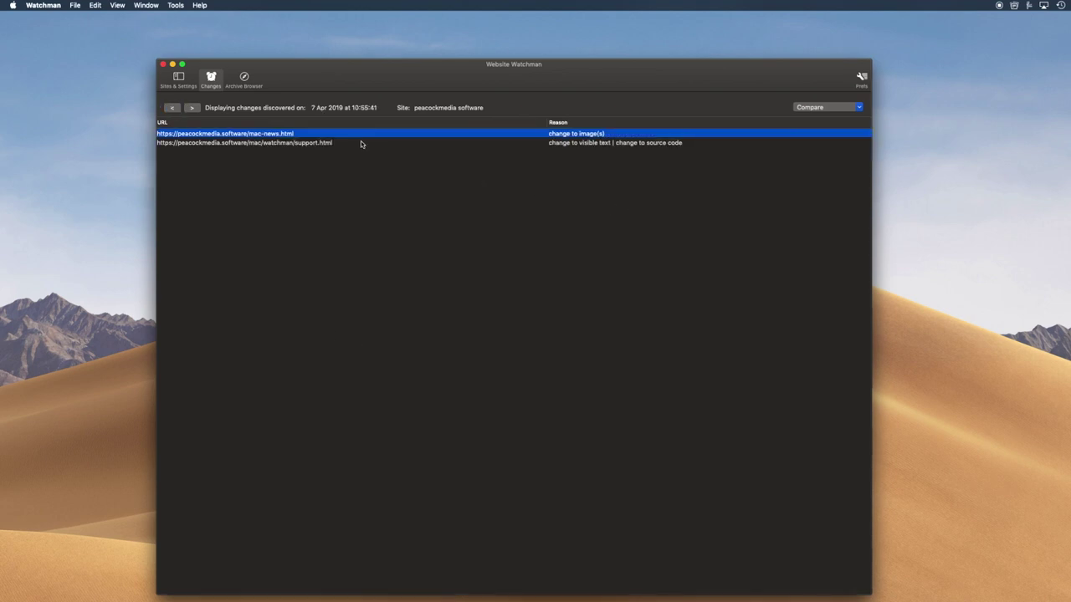
pyautogui.click(334, 144)
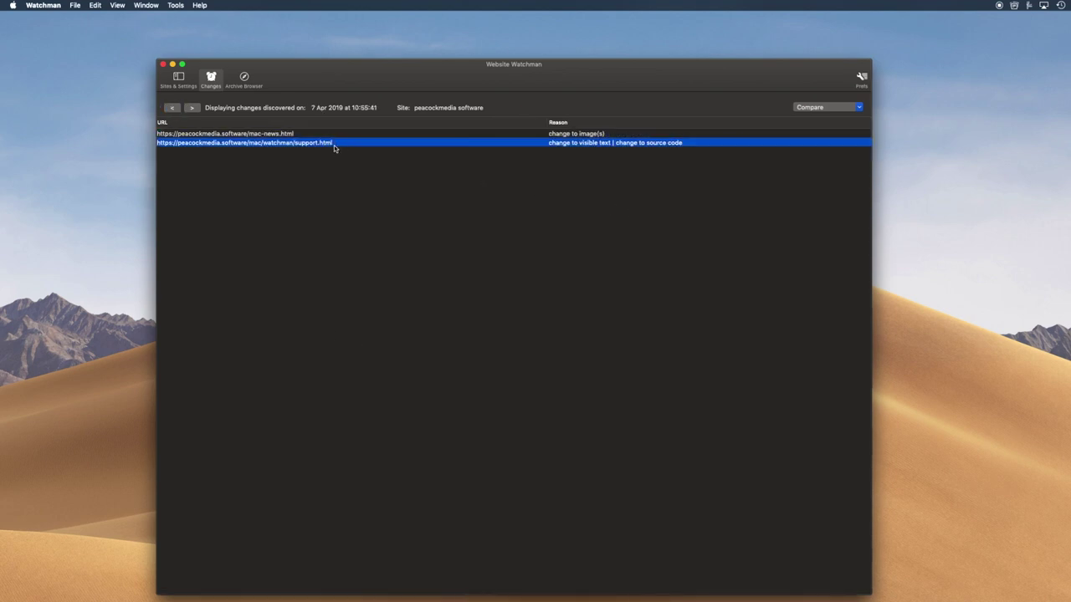
# Step: Highlight support.html's visible-text changes, then step back to the 7 Apr 10:28:35 scan's four changes
pyautogui.click(835, 109)
pyautogui.click(845, 117)
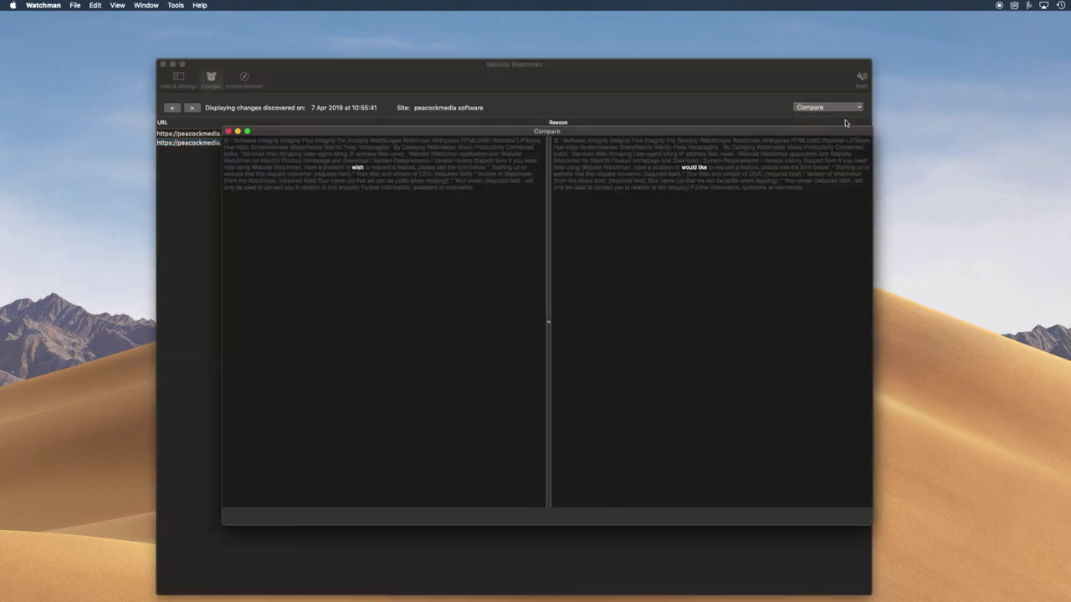
pyautogui.click(227, 132)
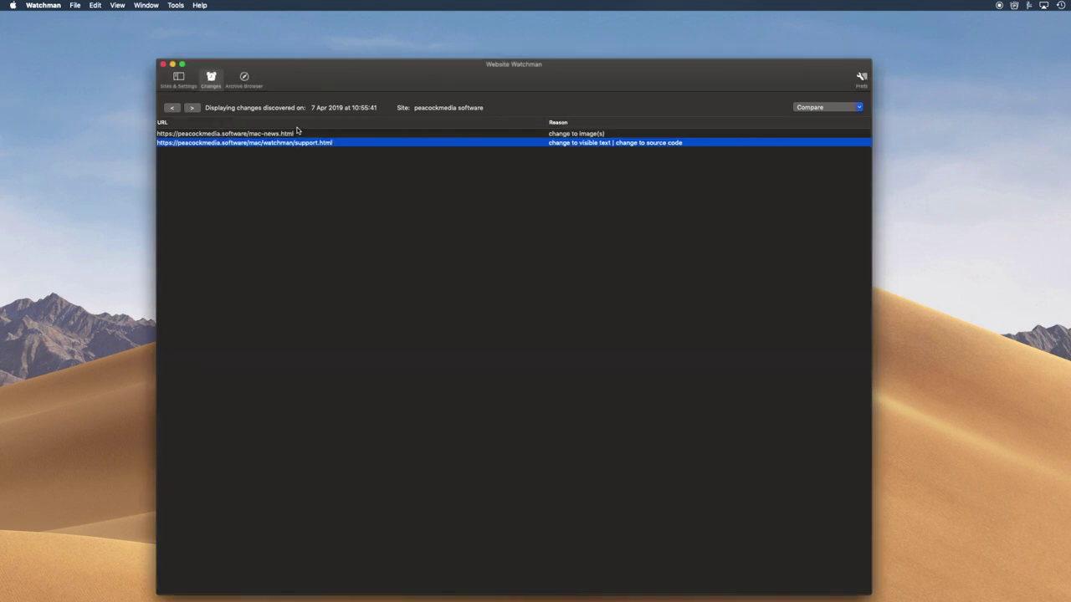
pyautogui.click(171, 108)
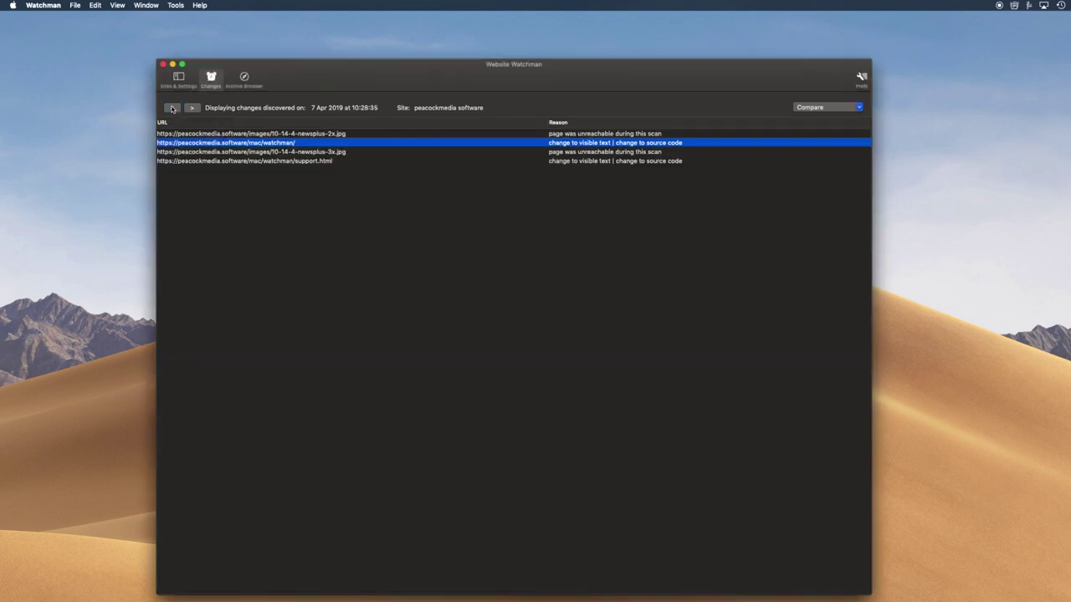
pyautogui.click(171, 108)
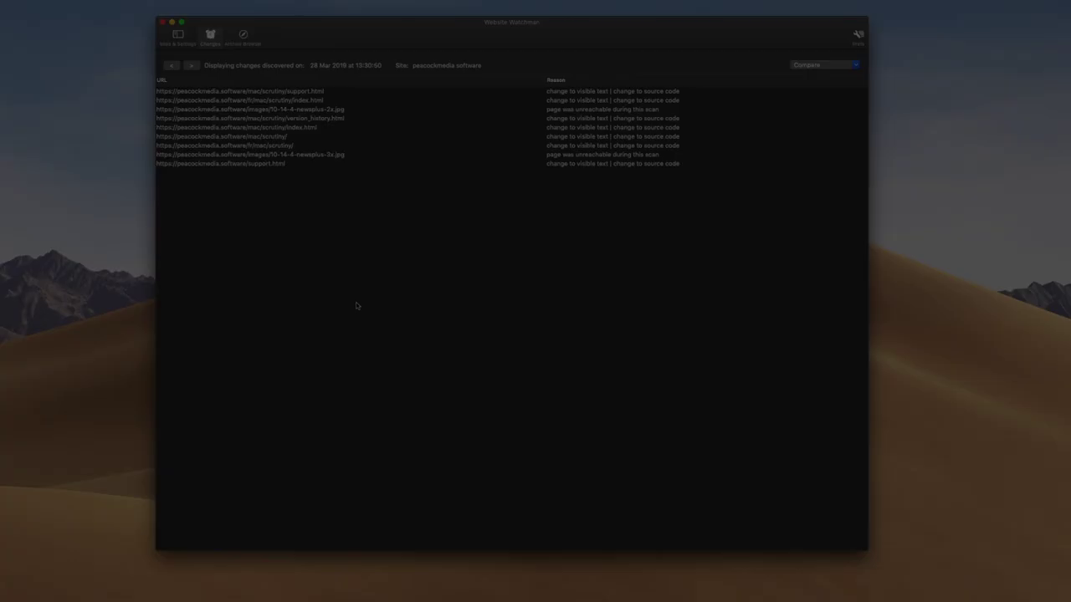
# Step: Show the 25 Mar 2019 13:30 archived peacockmedia.software home page and enlarge the window
pyautogui.click(249, 45)
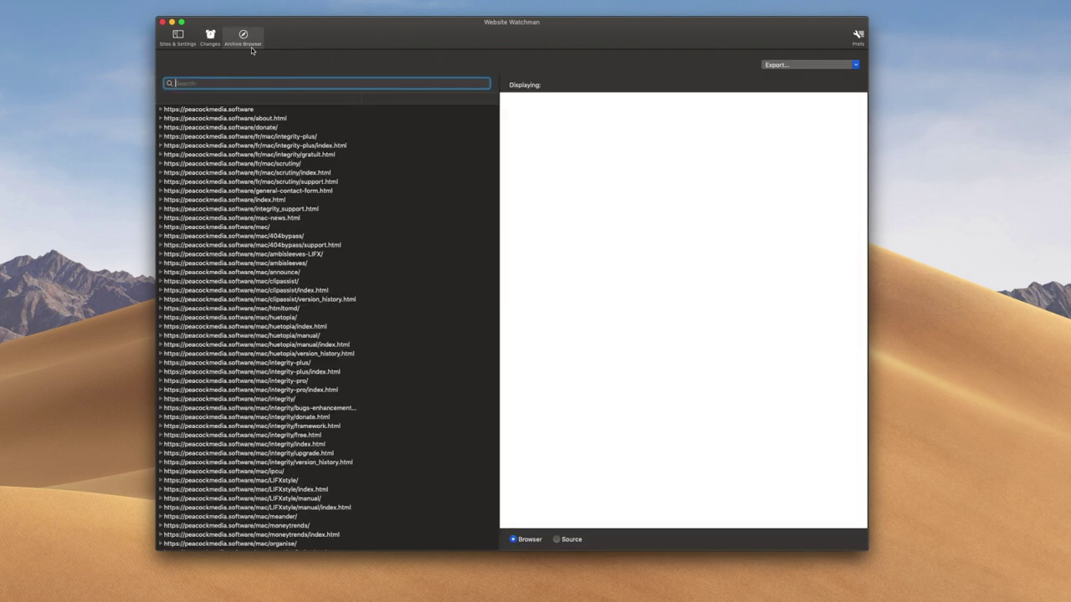
pyautogui.click(160, 109)
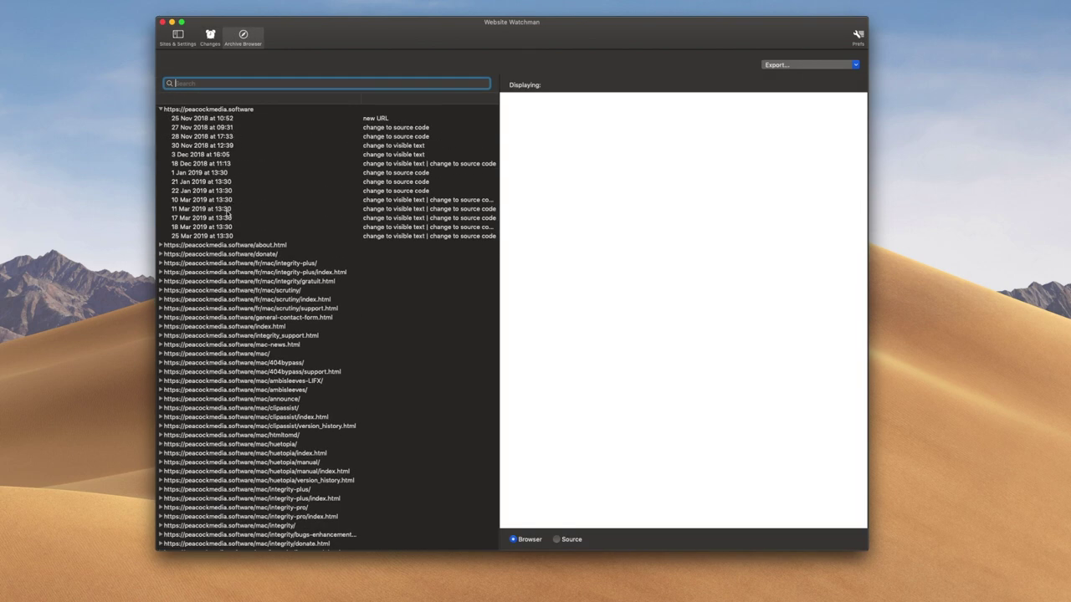
pyautogui.click(212, 237)
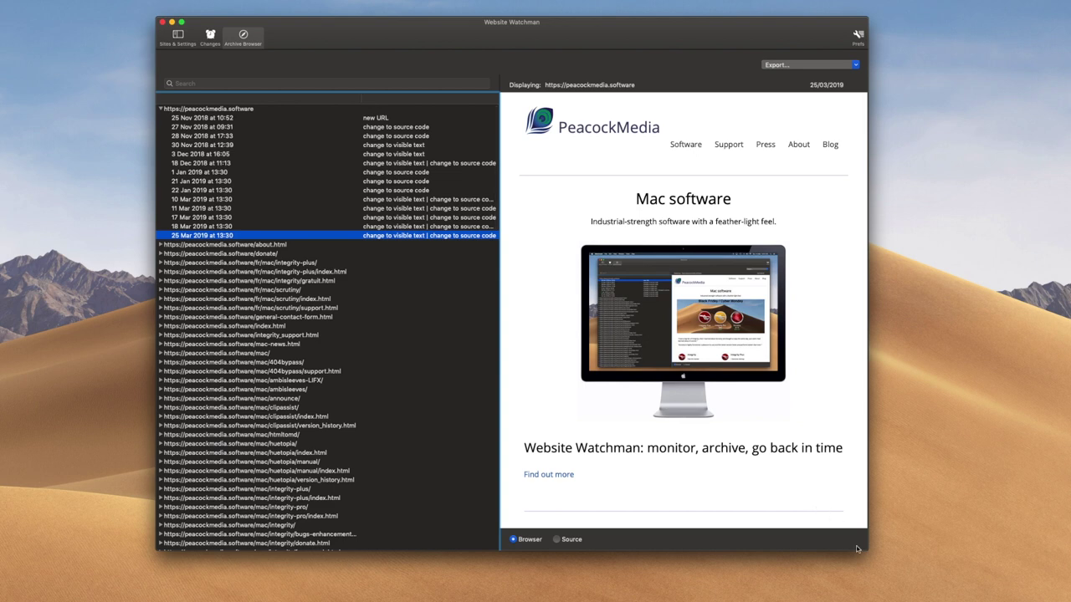
pyautogui.moveTo(866, 551); pyautogui.dragTo(867, 584)
pyautogui.scroll(-5, 794, 515)
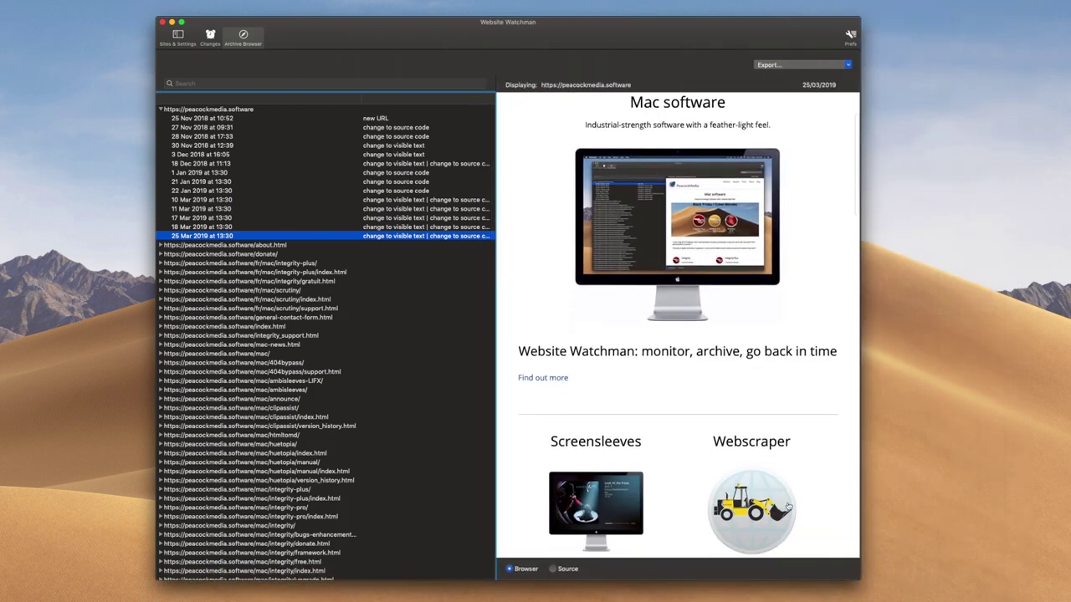
pyautogui.scroll(5, 791, 510)
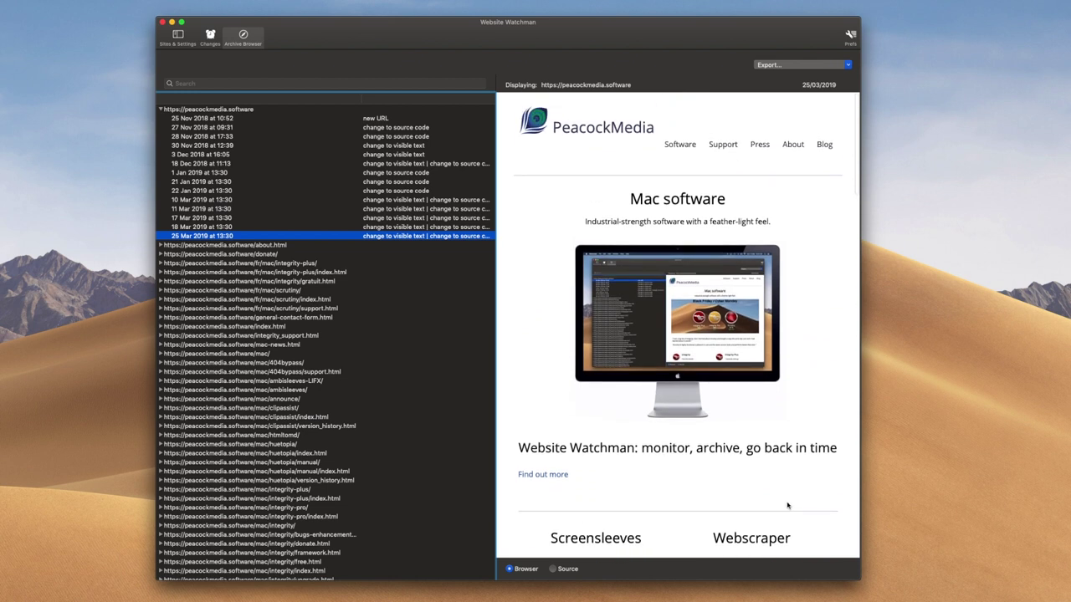
# Step: View the archived home page from 25 Nov 2018, 18 Mar, 11 Mar, 10 Mar and 22 Jan 2019
pyautogui.click(221, 122)
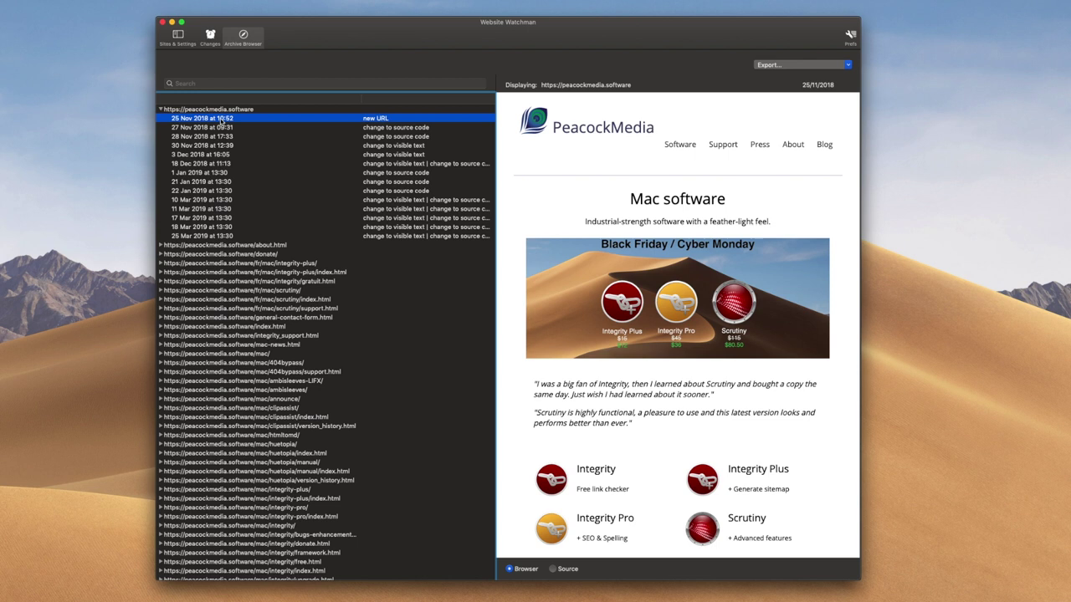
pyautogui.click(223, 228)
pyautogui.click(221, 209)
pyautogui.click(218, 201)
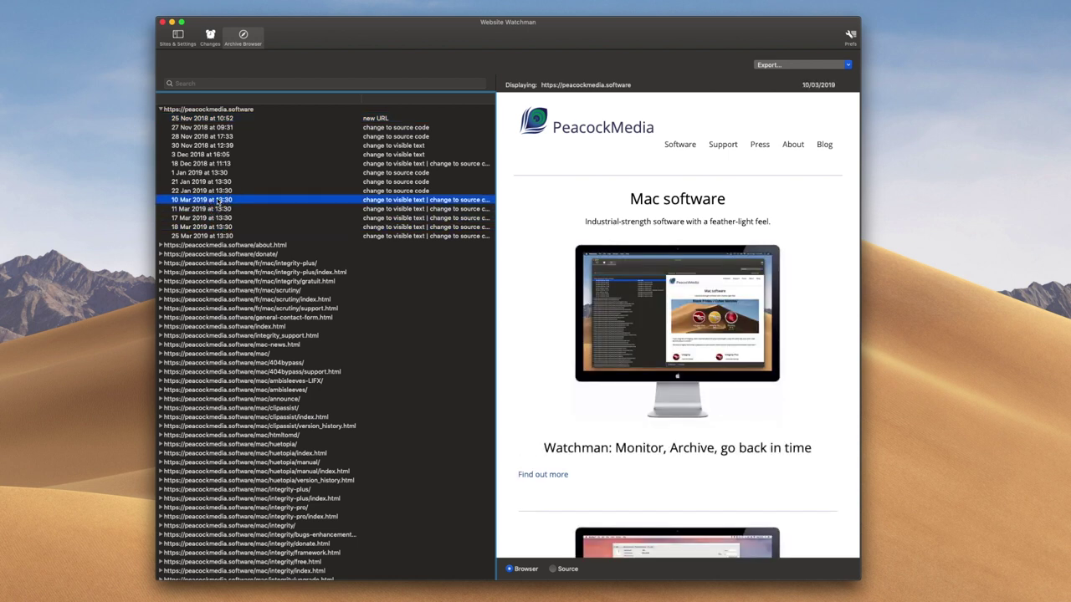
pyautogui.click(214, 191)
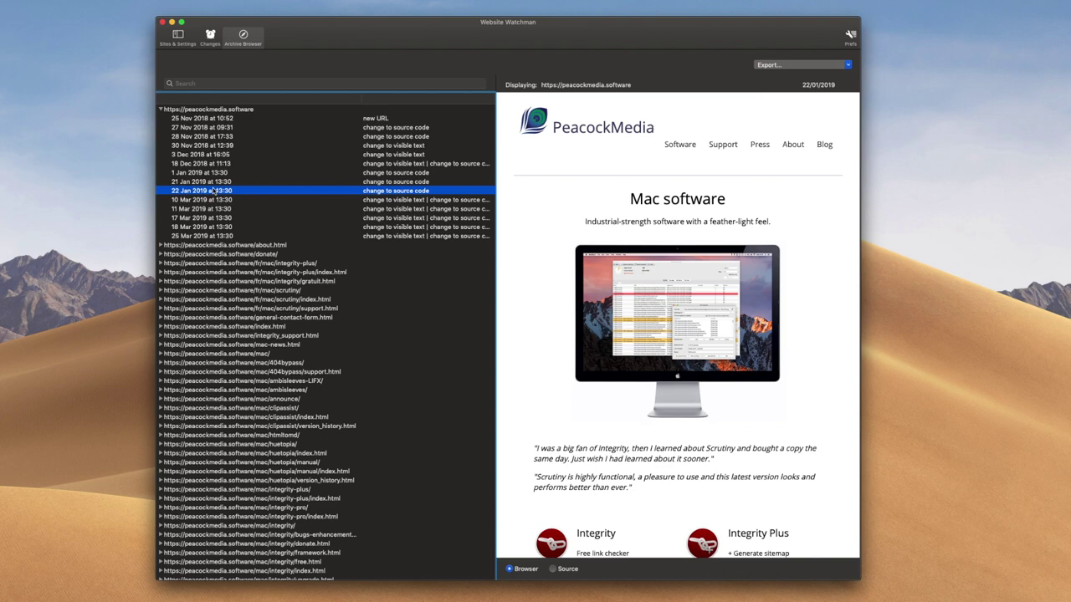
# Step: Follow links to the archived Scrutiny page, then the archived Website Watchman page from 25 Mar 2019
pyautogui.click(641, 335)
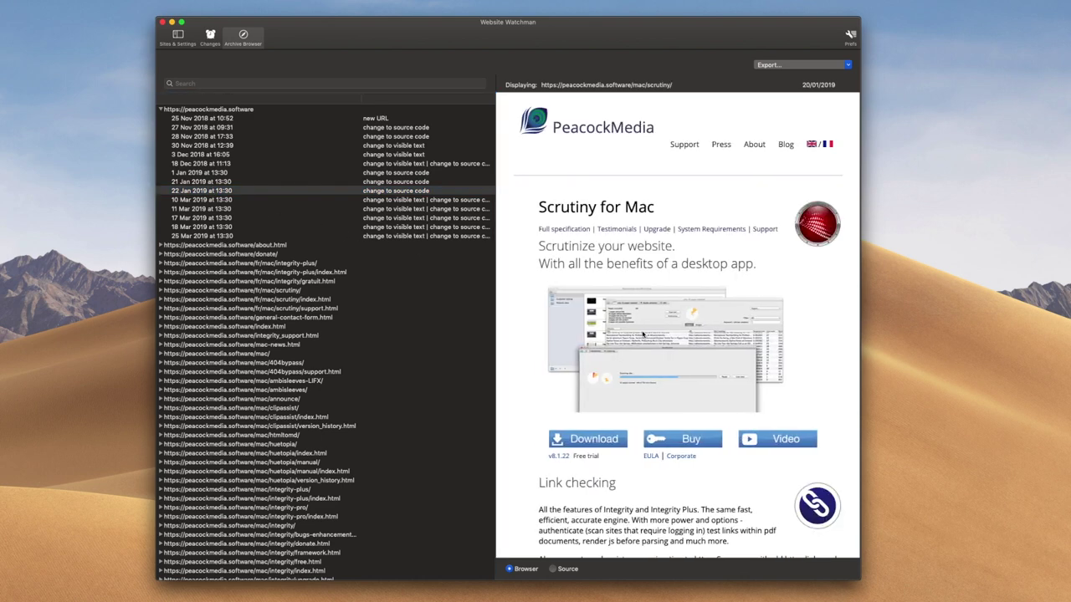
pyautogui.click(191, 237)
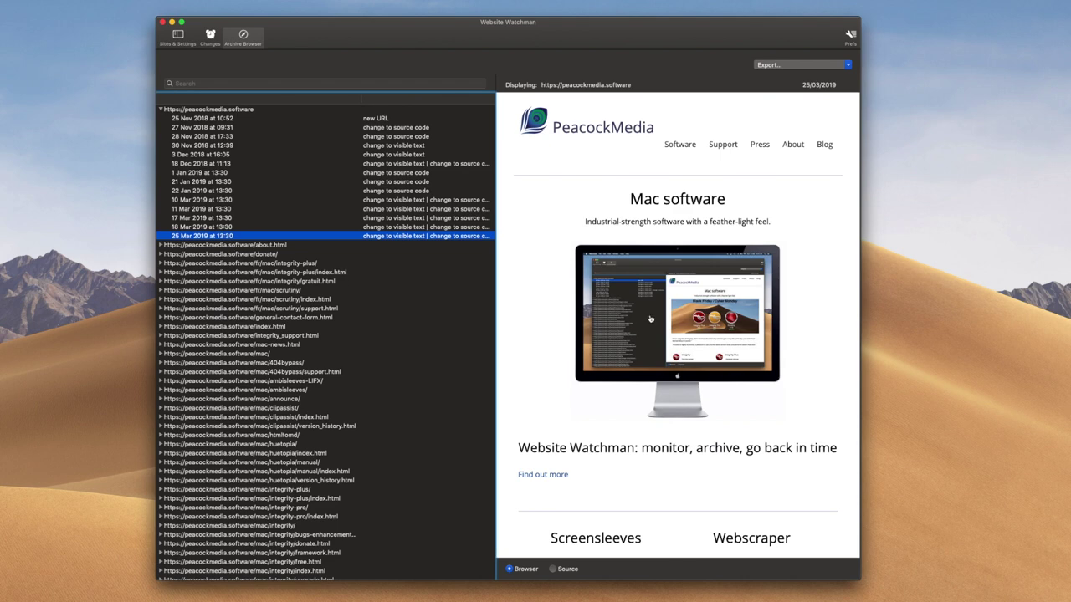
pyautogui.click(652, 319)
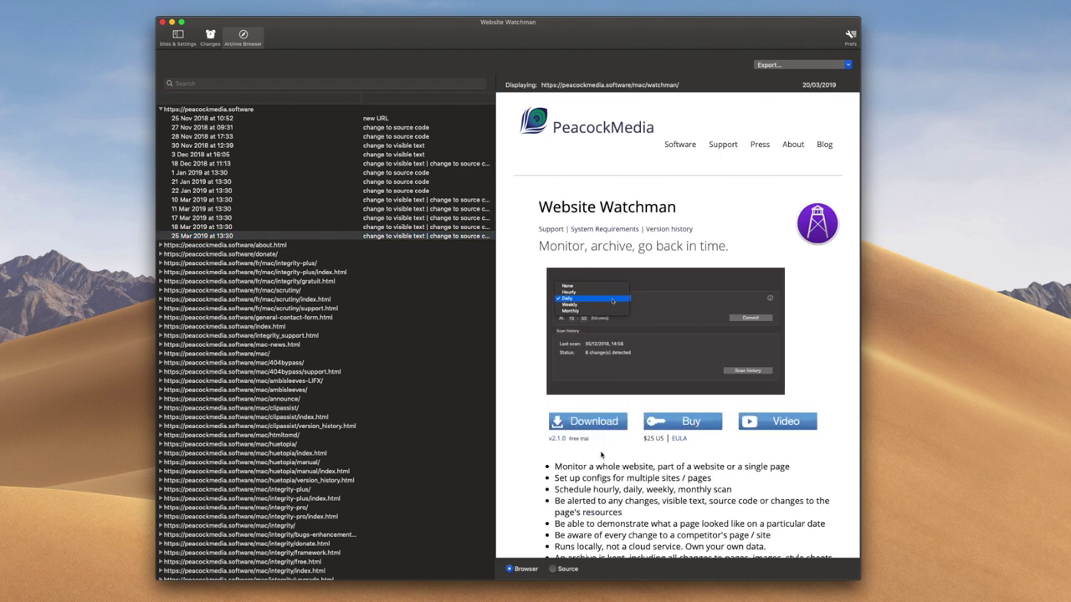